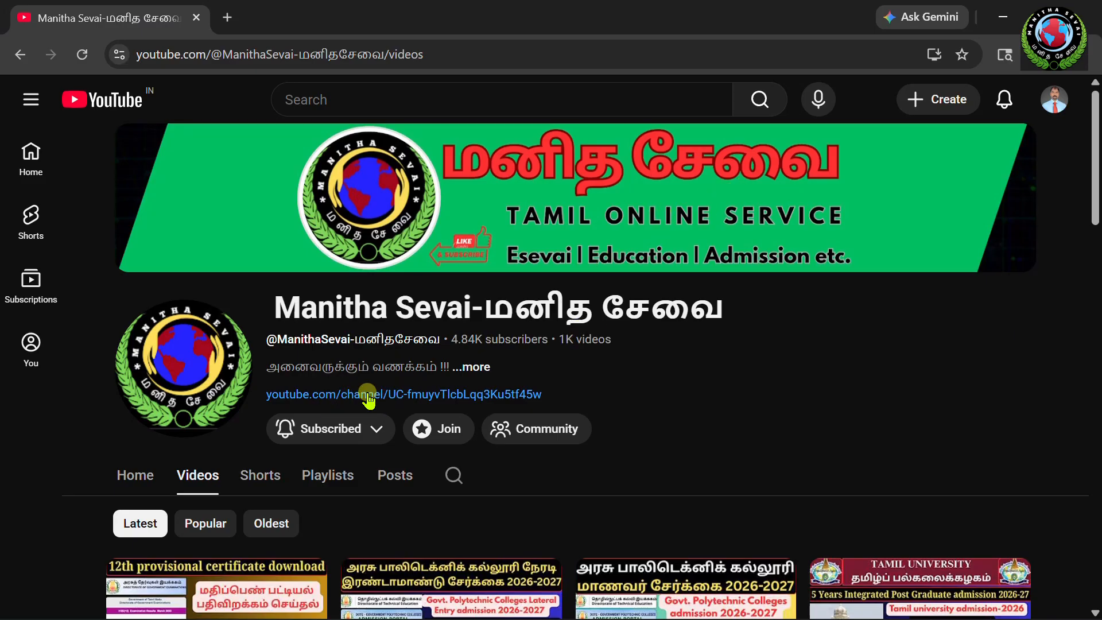
click(358, 422)
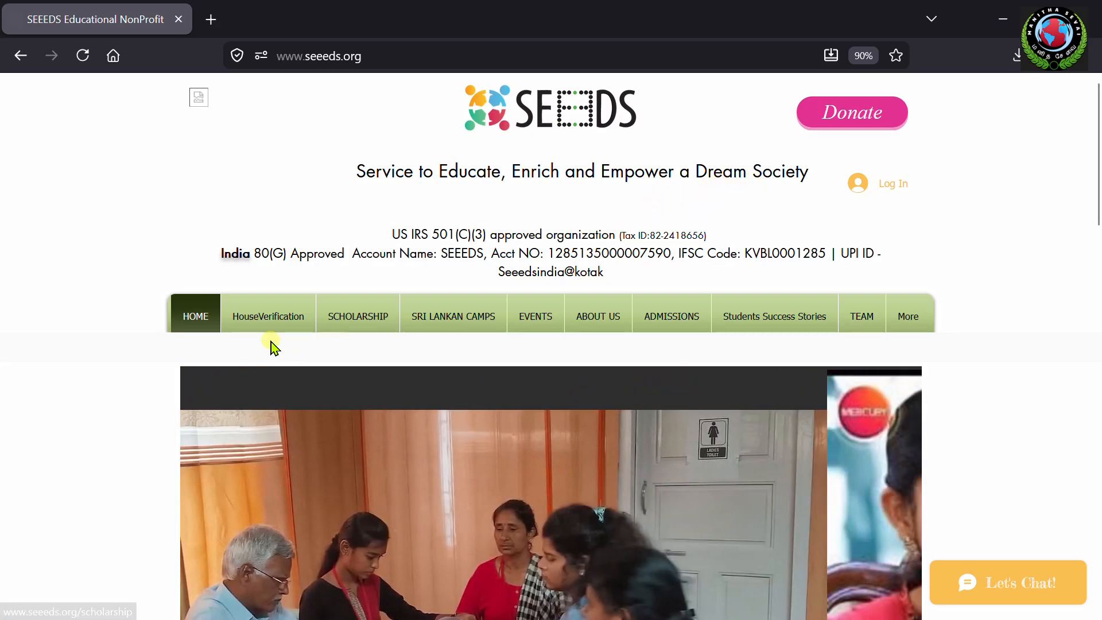
- Open the Scholarship page of the SEEEDS website
click(233, 315)
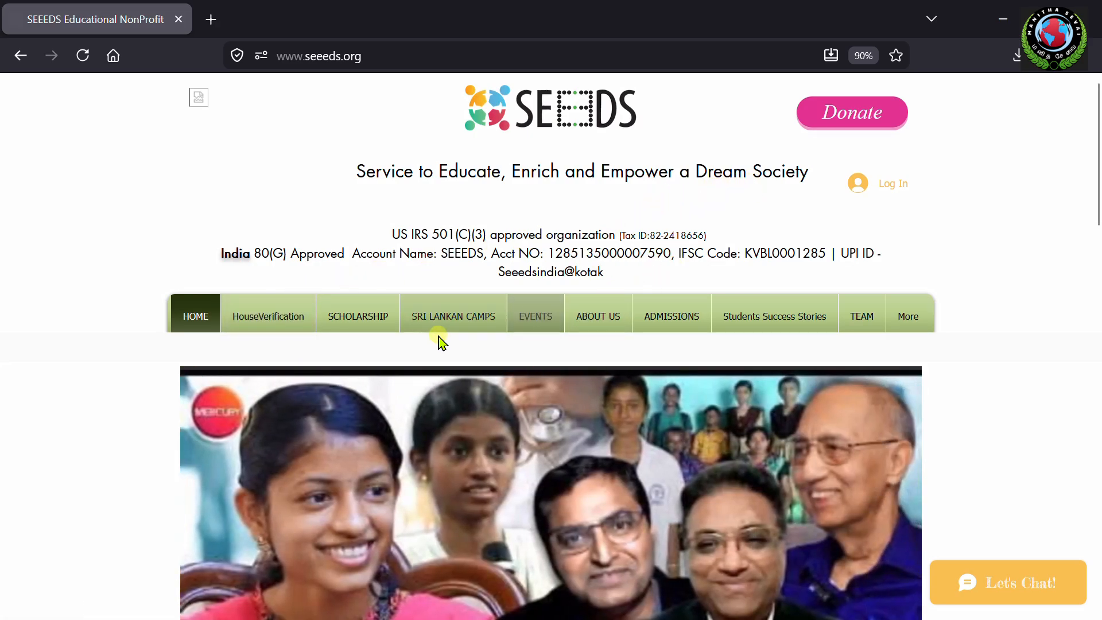
mouse_move(346, 315)
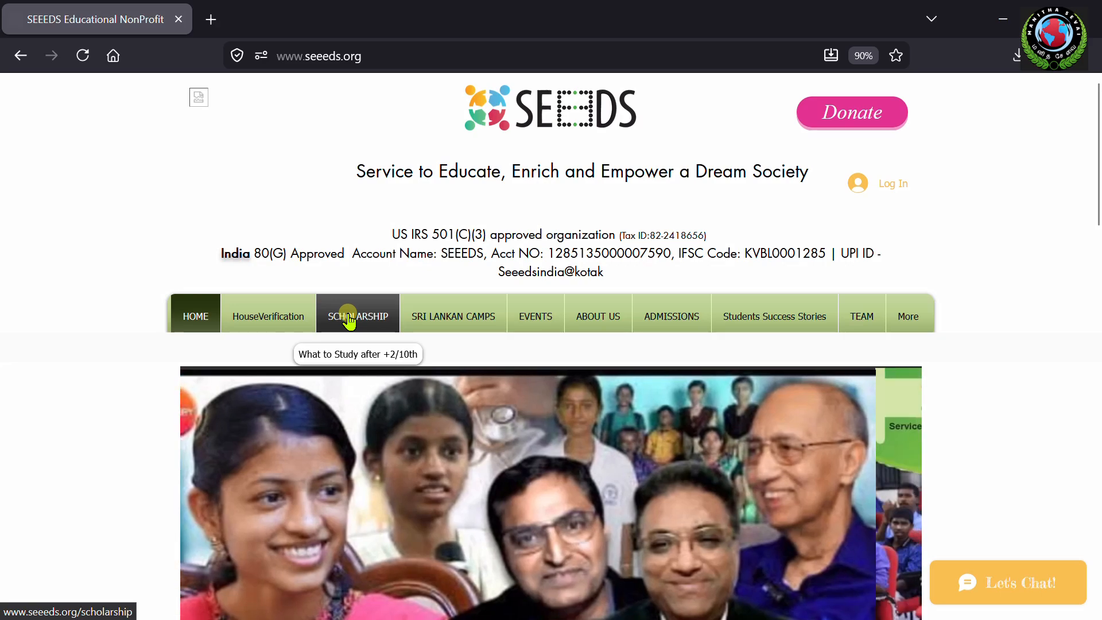
click(348, 318)
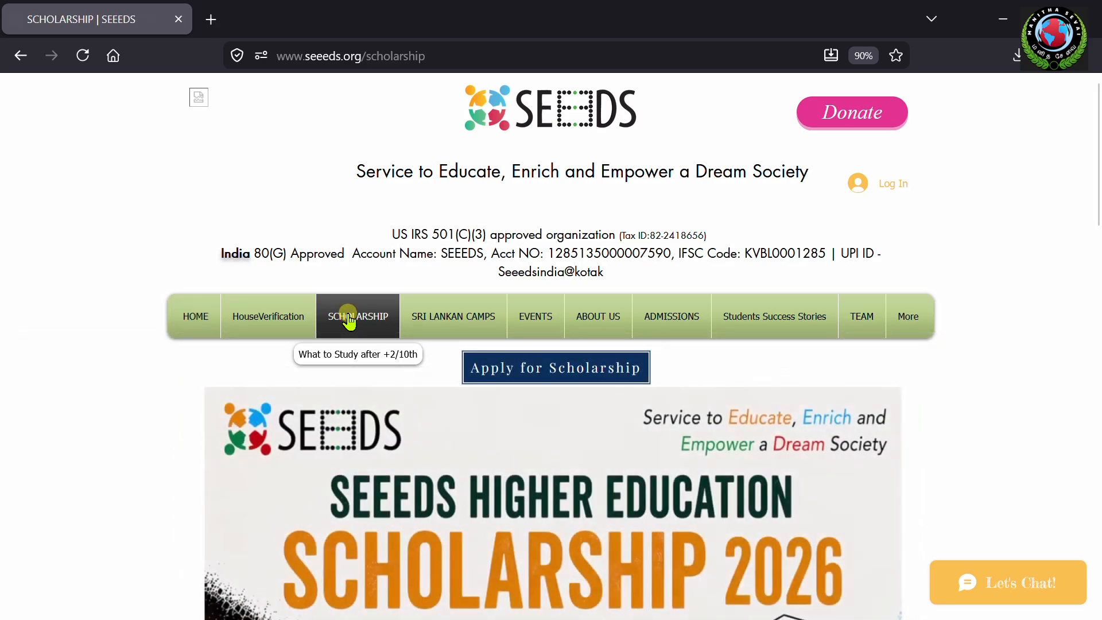
- Examine the SEEEDS 2026 scholarship poster for the application dates and eligibility conditions
scroll(621, 291, down, 3)
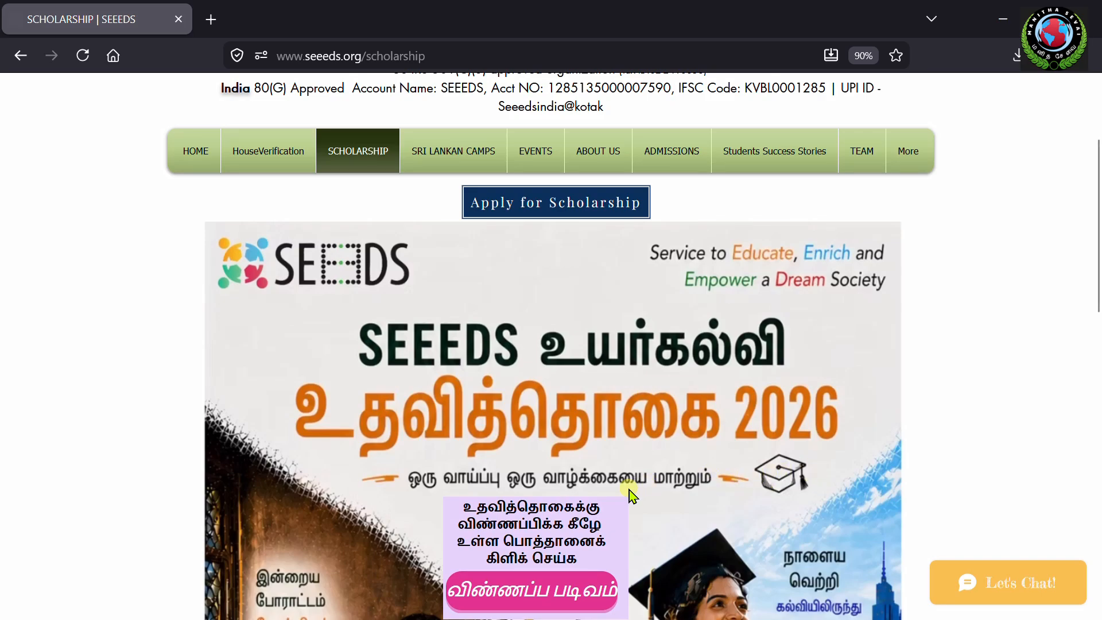
scroll(631, 495, down, 3)
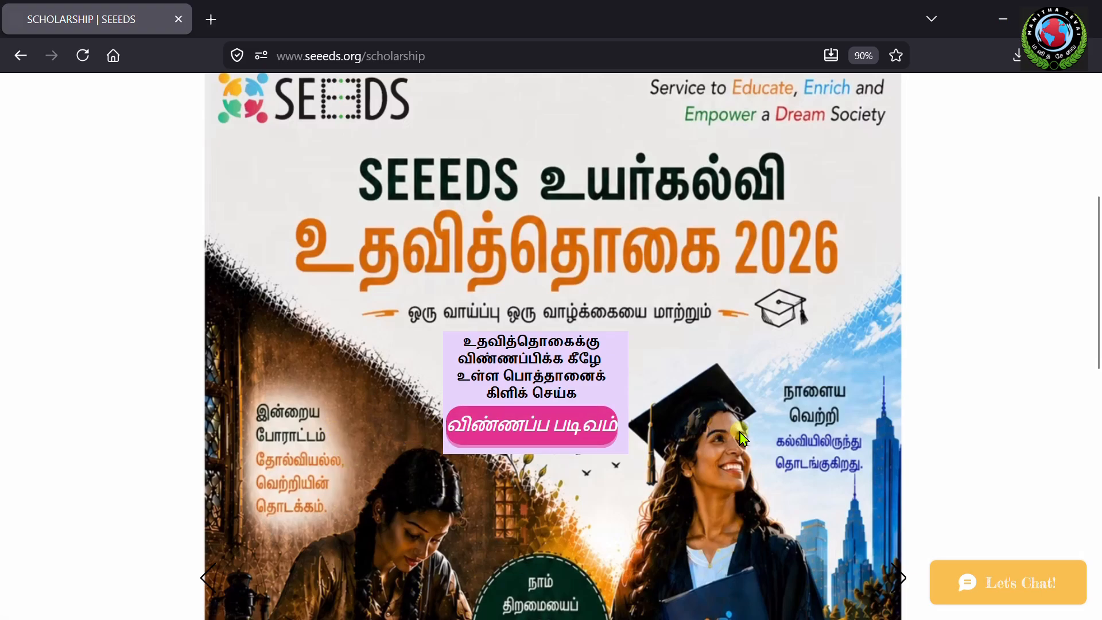
scroll(787, 452, down, 3)
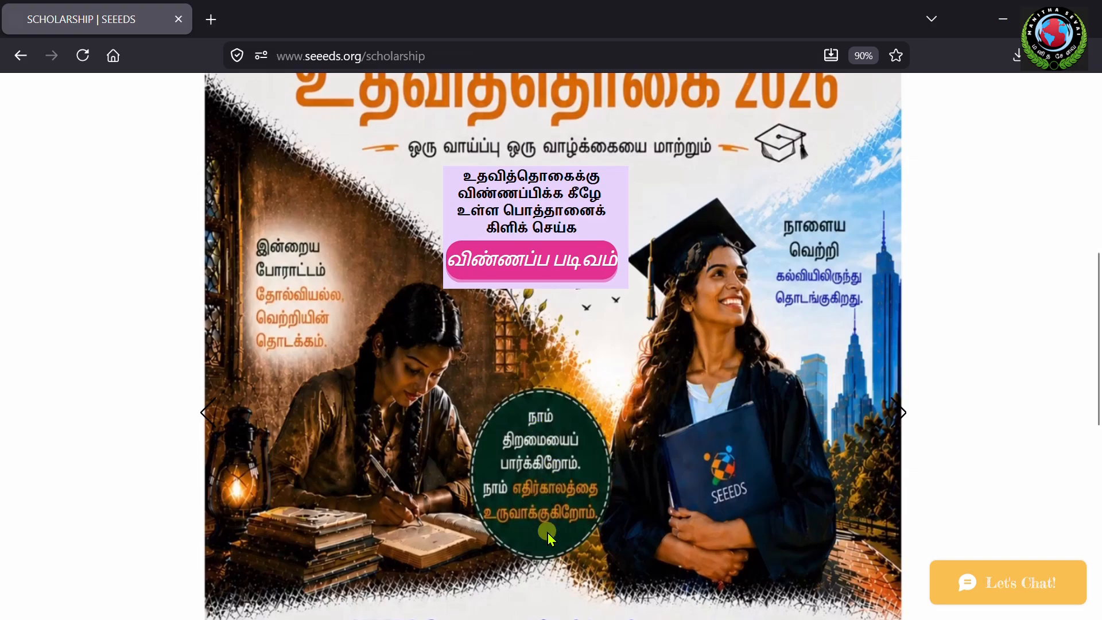
scroll(547, 533, down, 3)
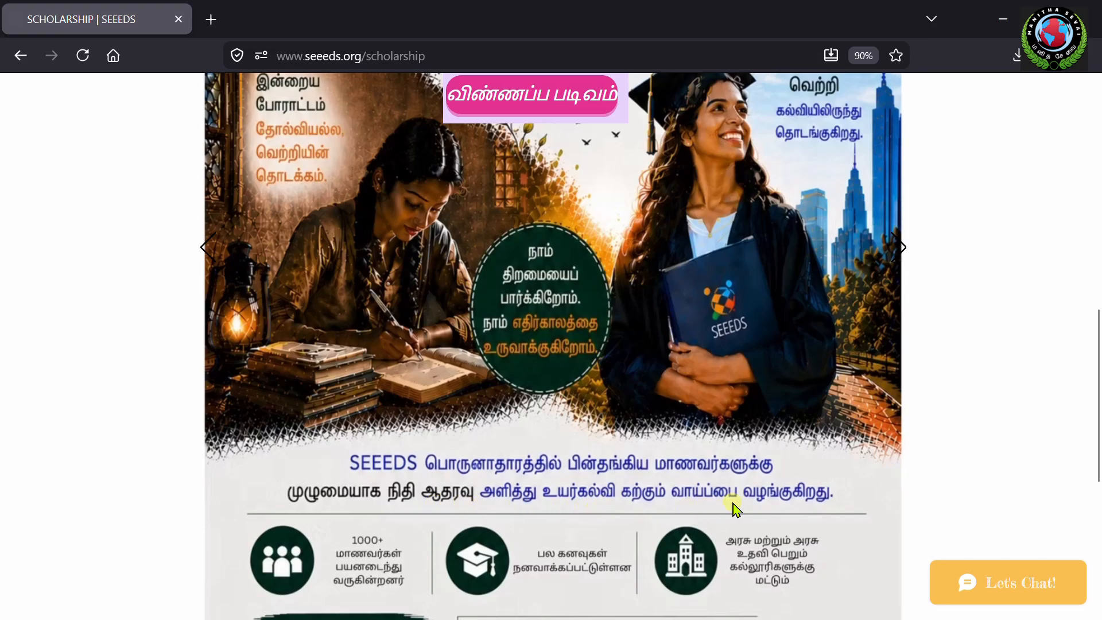
scroll(734, 508, down, 3)
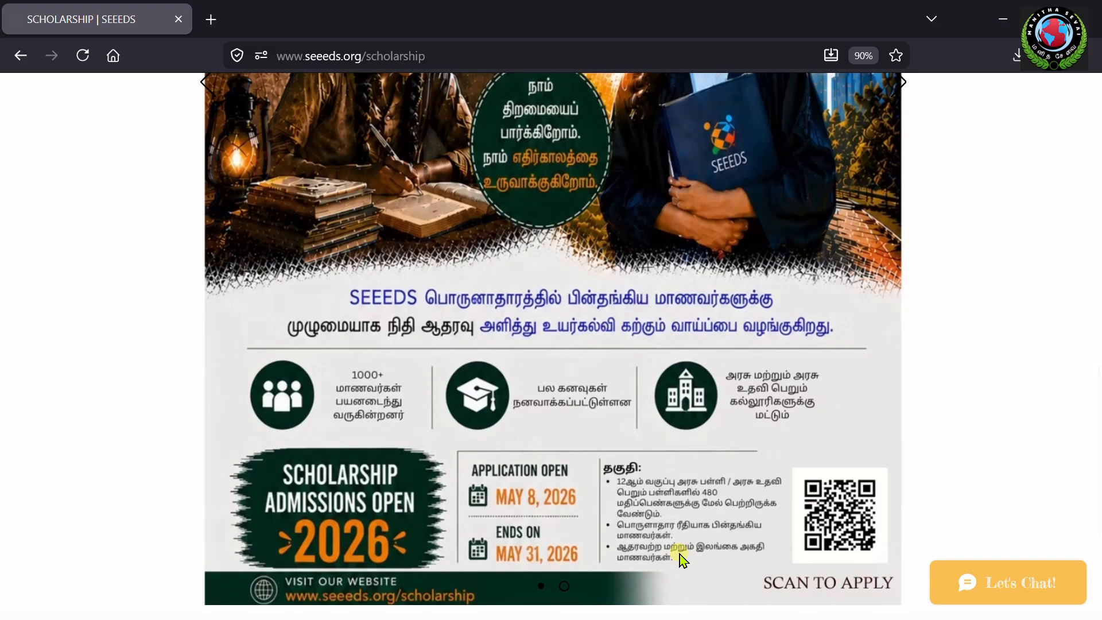
scroll(680, 558, up, 12)
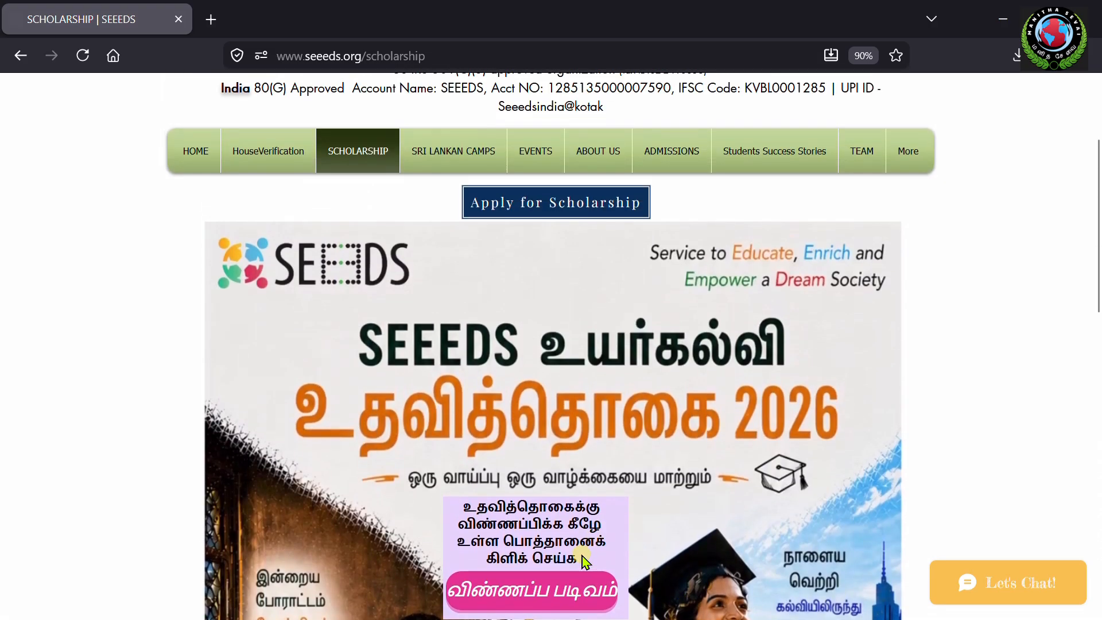
- Open the scholarship application's welcome page, check the last date and eligibility, and start the 2026 application form
click(540, 594)
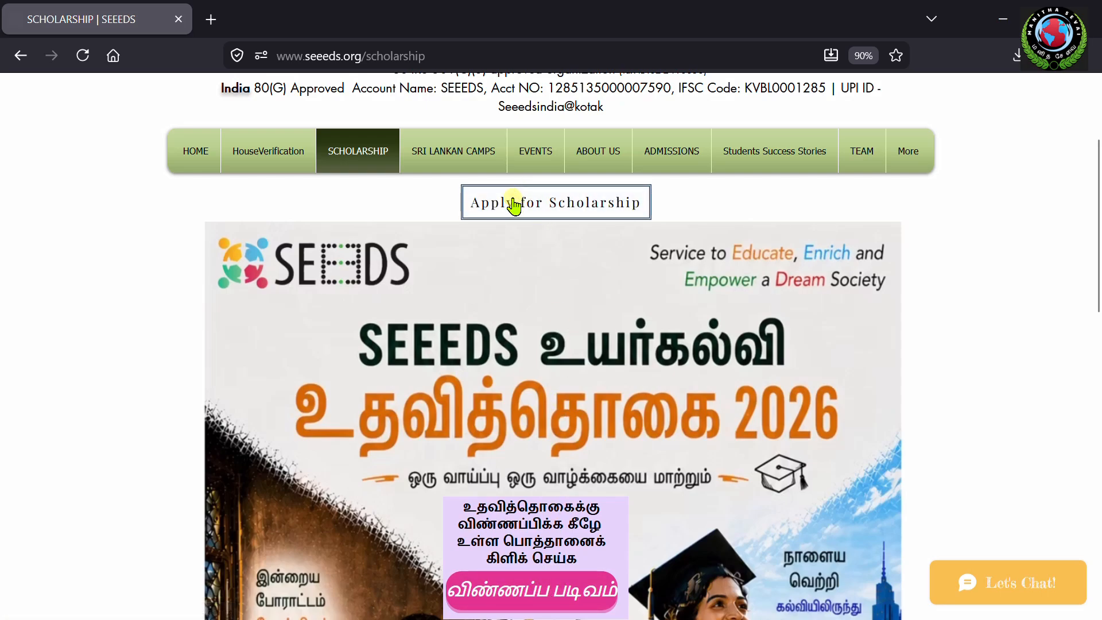
click(568, 211)
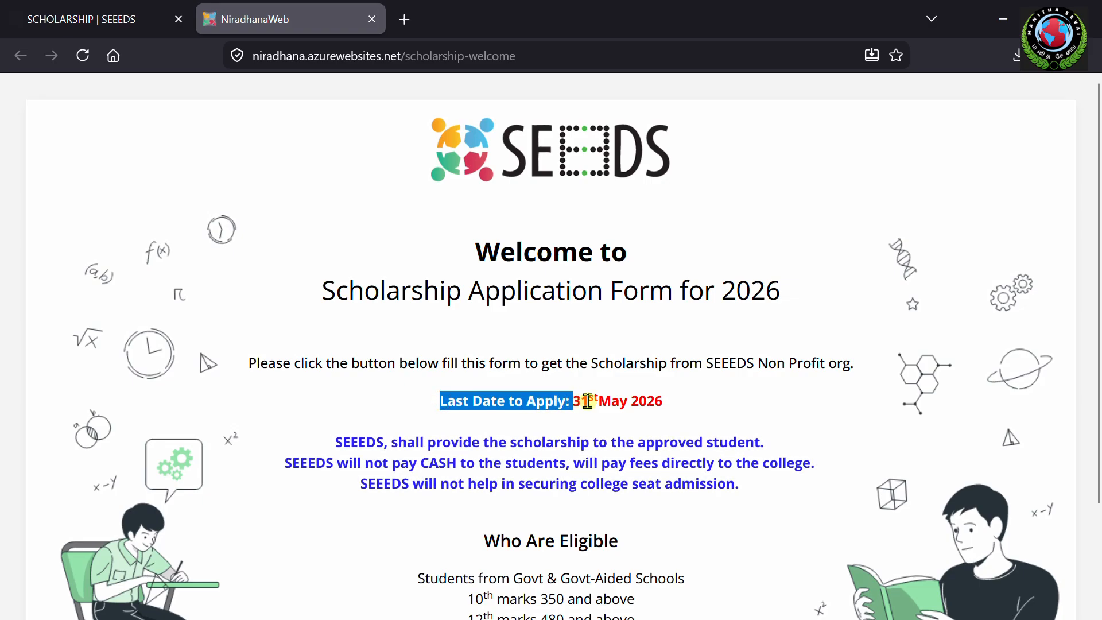
scroll(660, 405, down, 3)
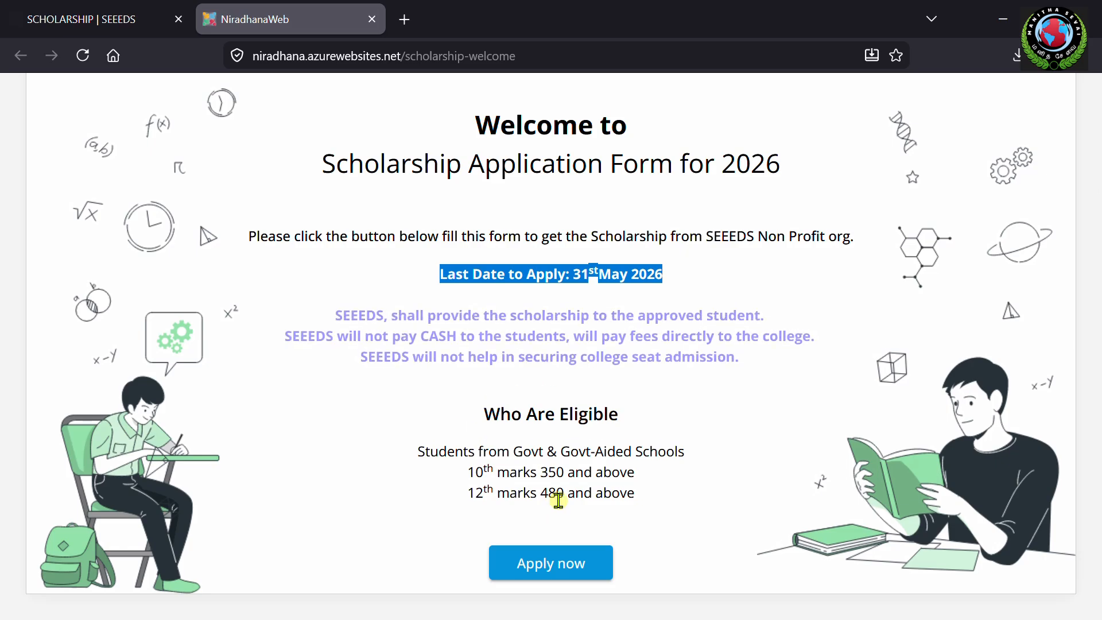
click(552, 574)
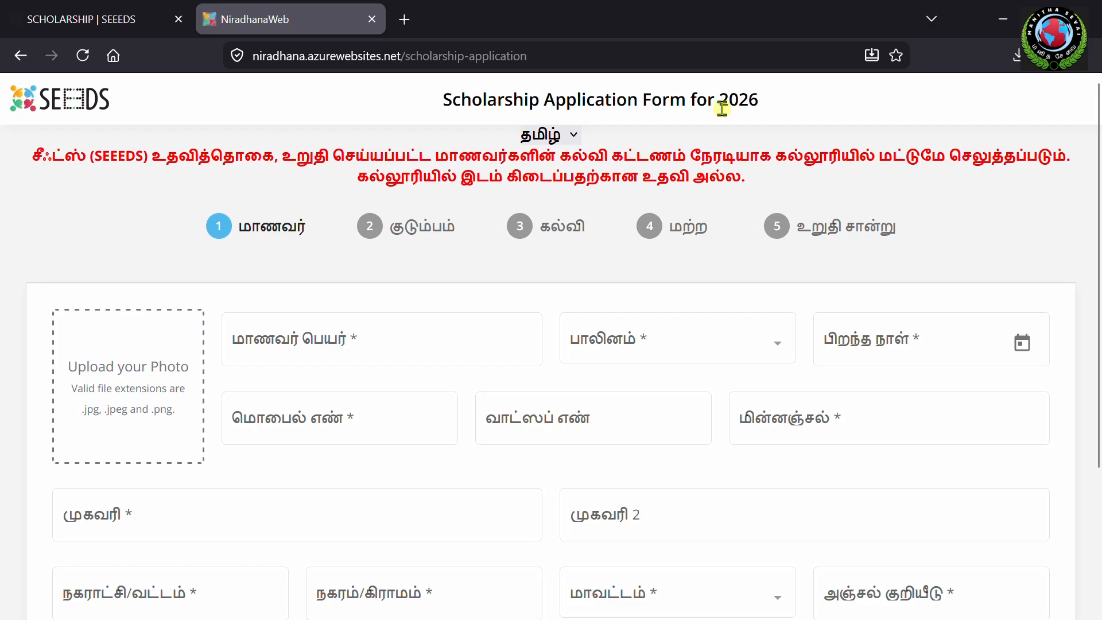
- Switch the application form's language to English and back to Tamil
click(546, 135)
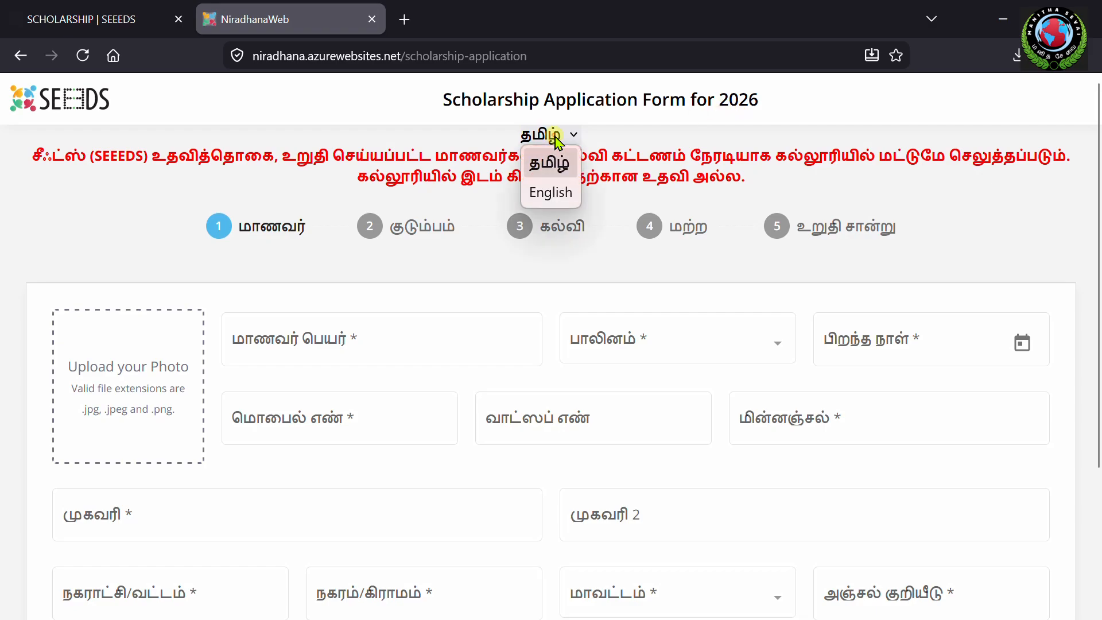
click(551, 200)
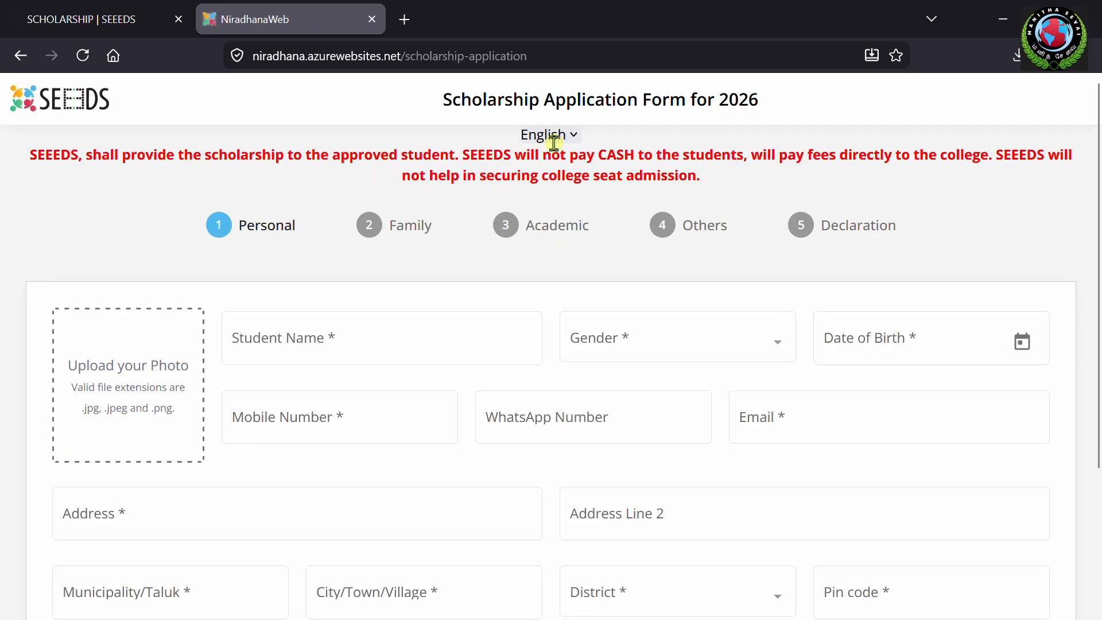
click(554, 141)
click(553, 163)
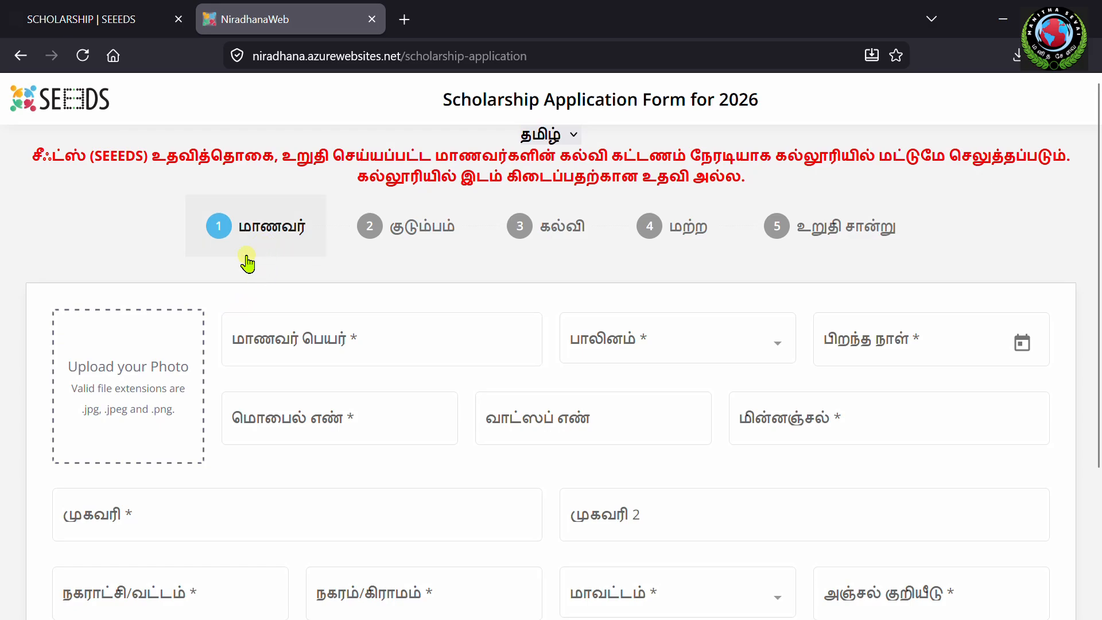
- Examine the student section's fields, from photo and name to address and citizenship, and try to open the family section
scroll(147, 305, down, 3)
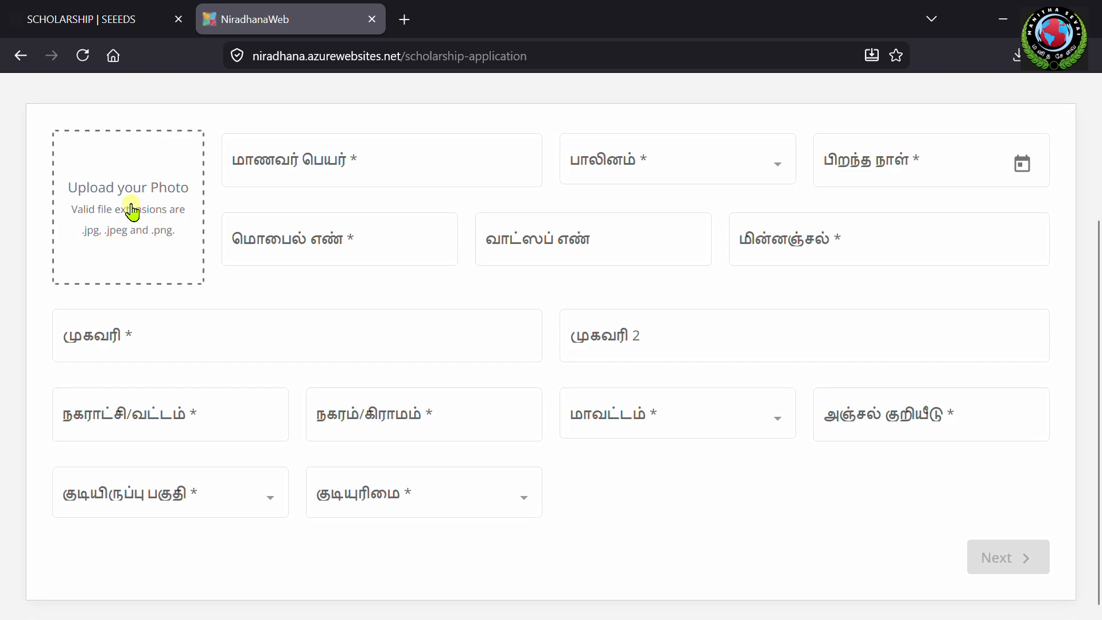
click(382, 156)
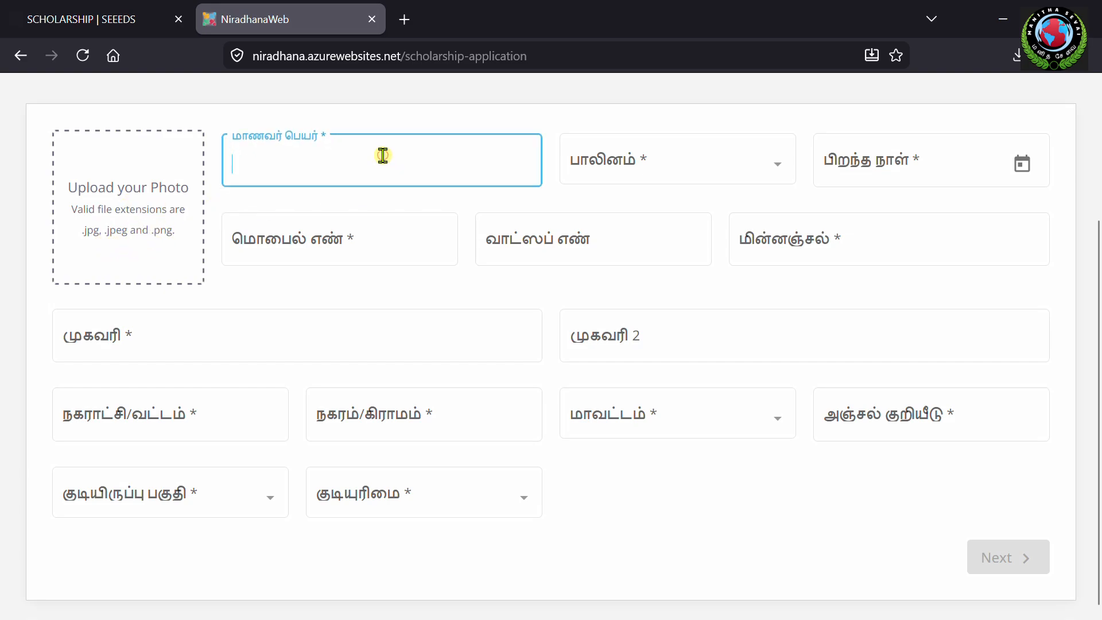
click(663, 169)
click(857, 167)
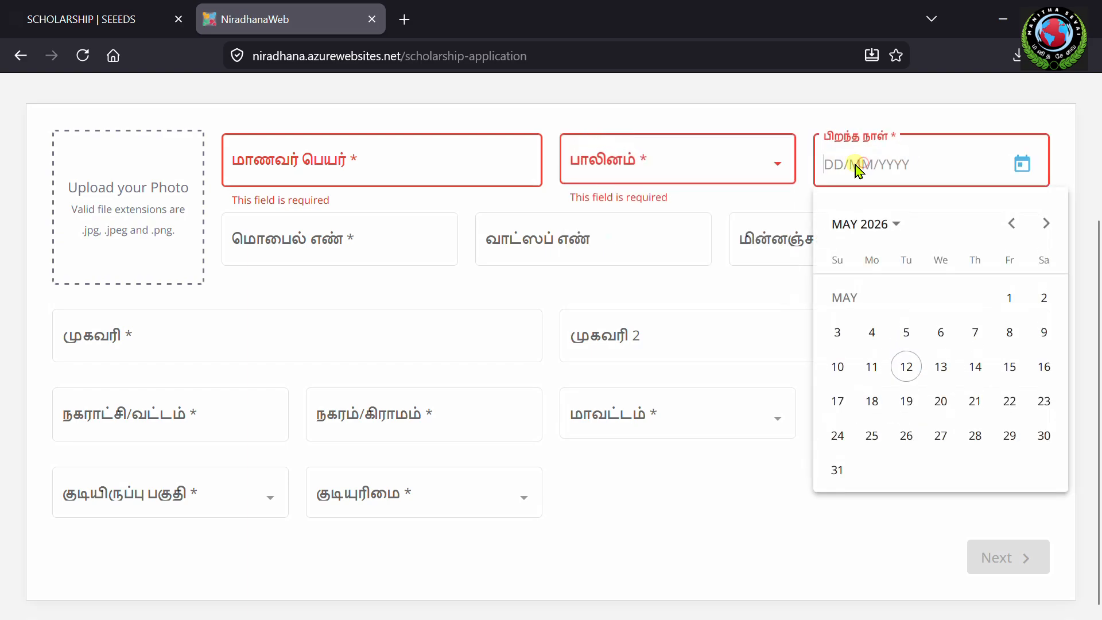
click(357, 240)
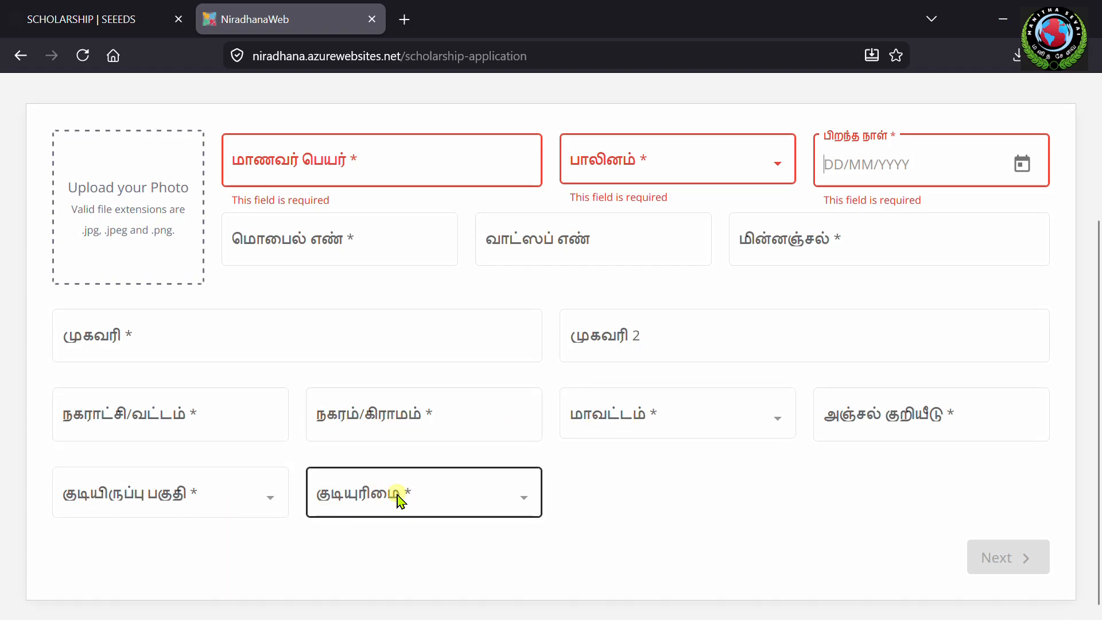
scroll(391, 504, up, 3)
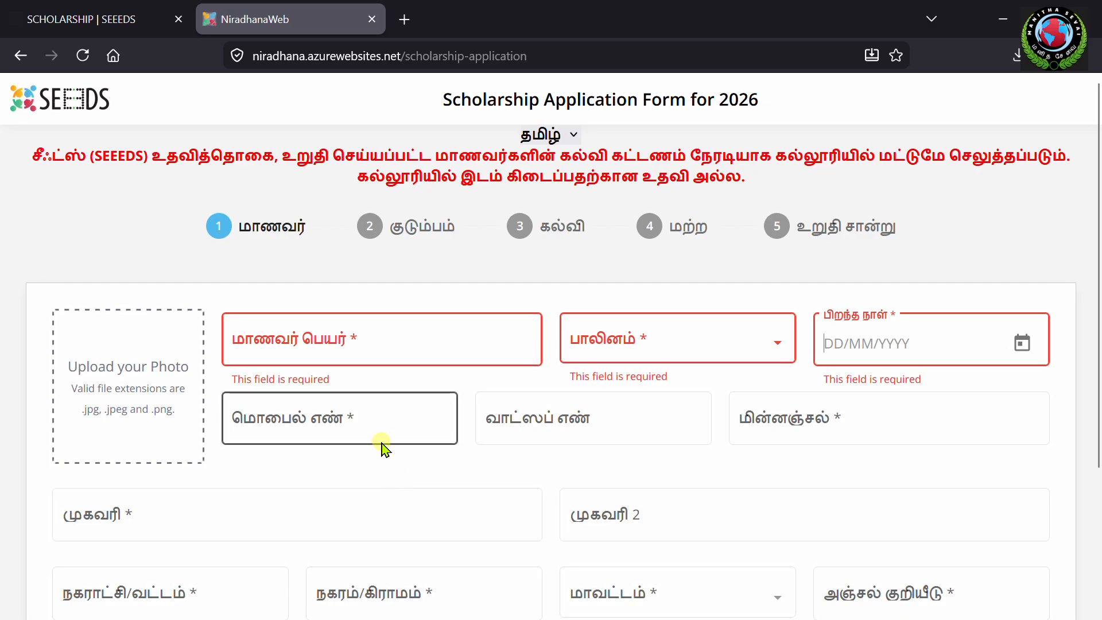
scroll(383, 453, down, 3)
scroll(526, 475, up, 3)
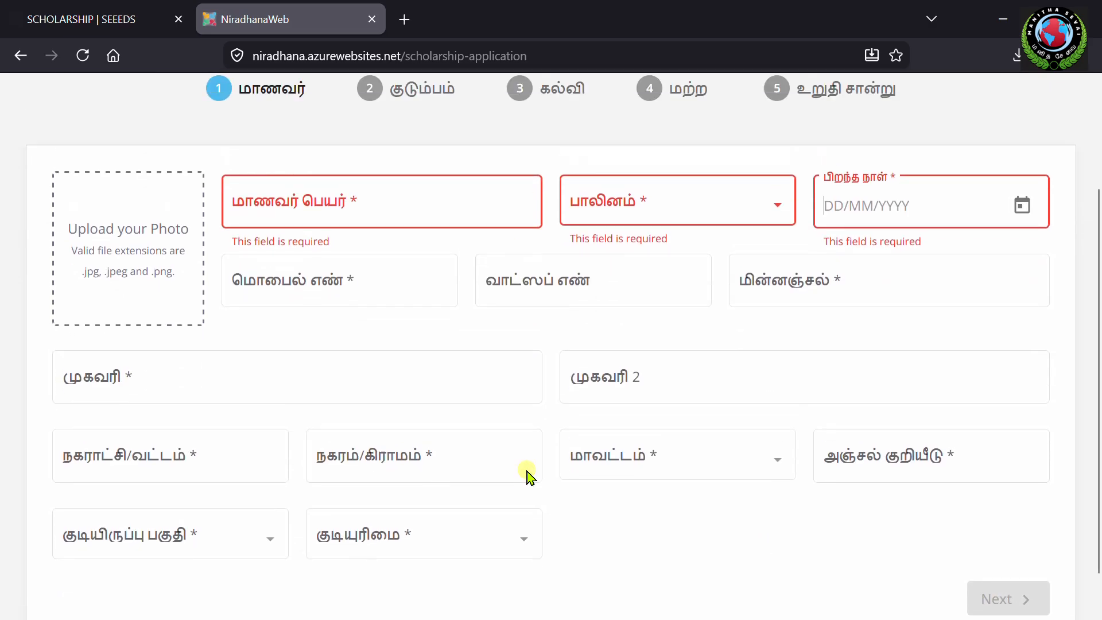
click(417, 230)
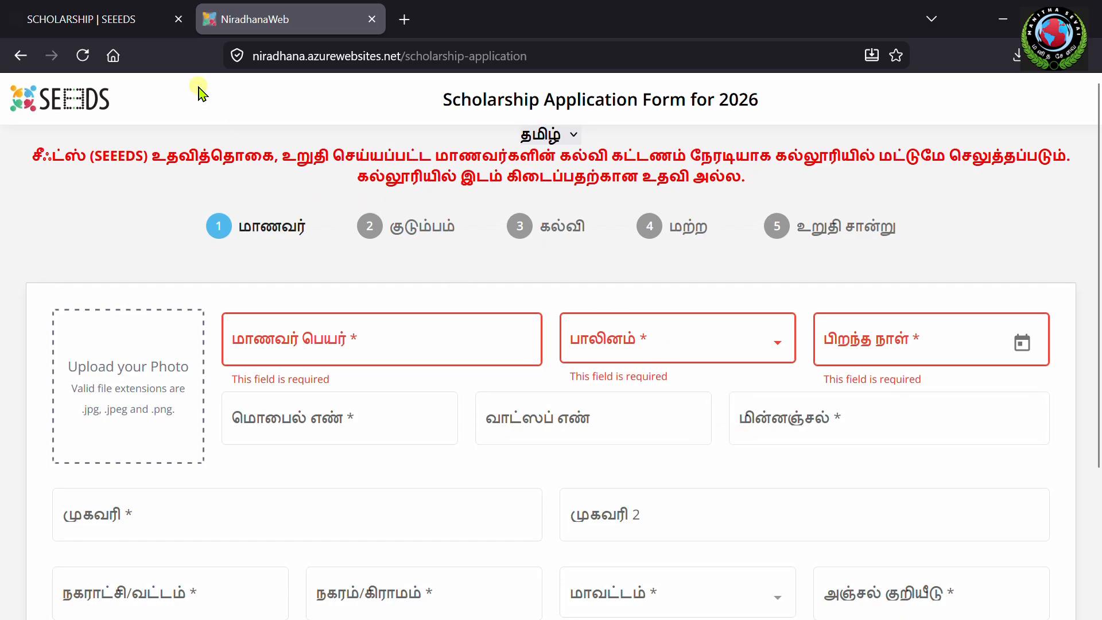
- Return to the SEEEDS scholarship page and review its 2026 poster again
click(109, 16)
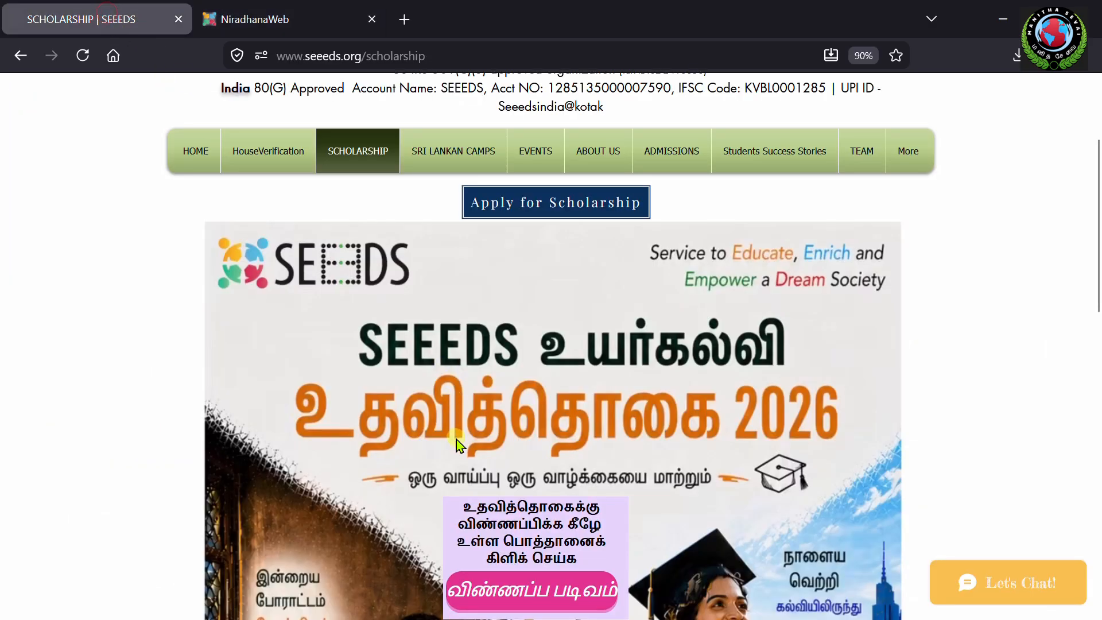
scroll(458, 443, down, 3)
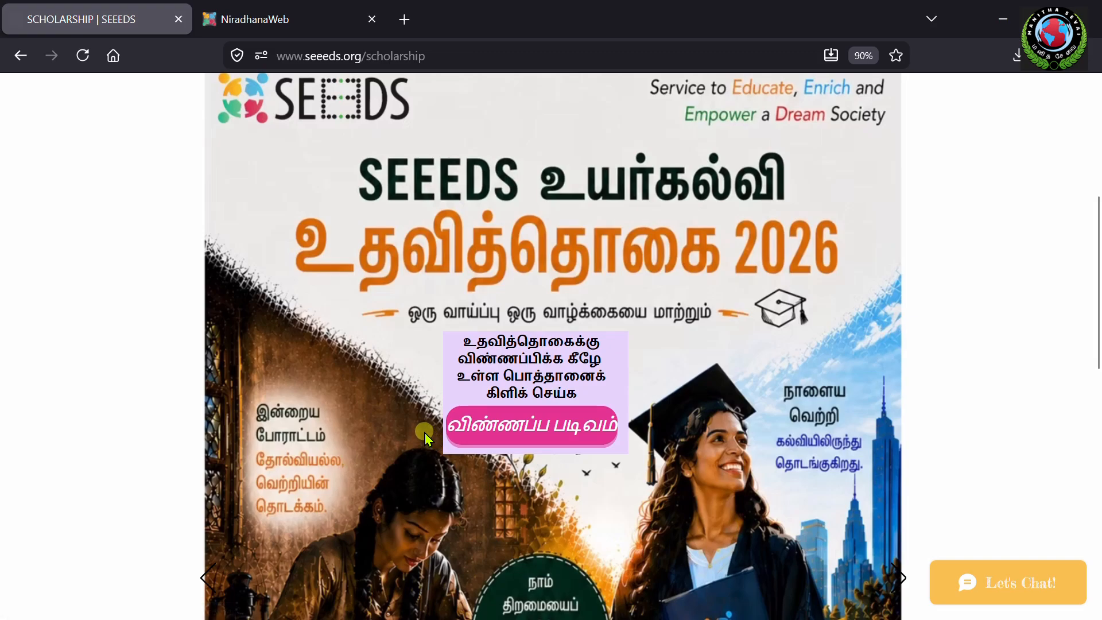
scroll(425, 433, up, 5)
scroll(425, 433, down, 5)
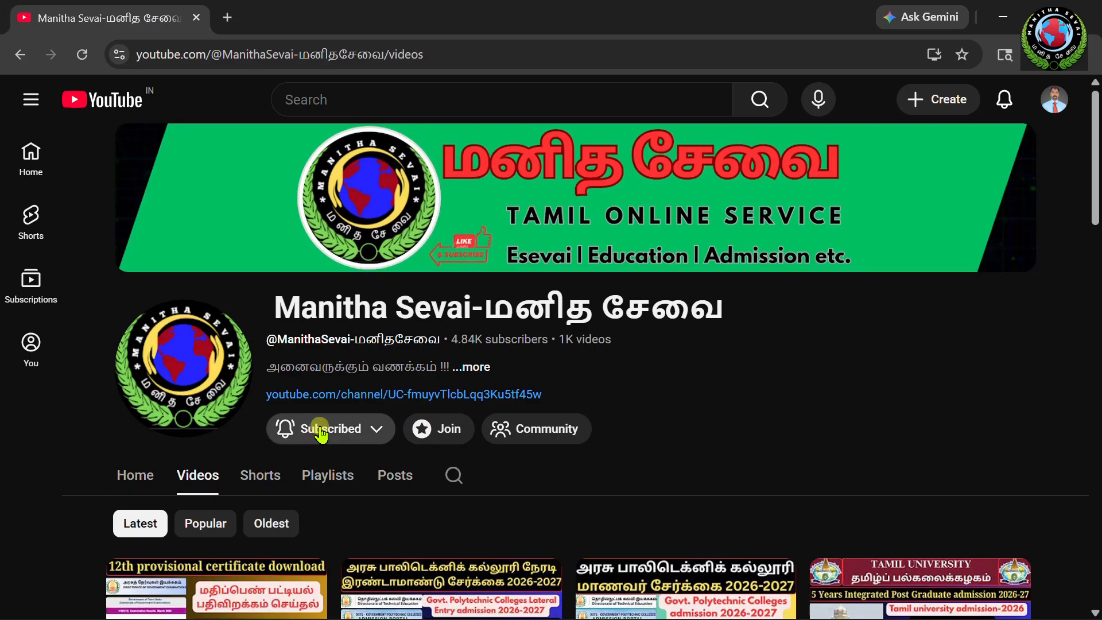
- Switch to the Manitha Sevai YouTube channel and show its subscription notification options
click(320, 434)
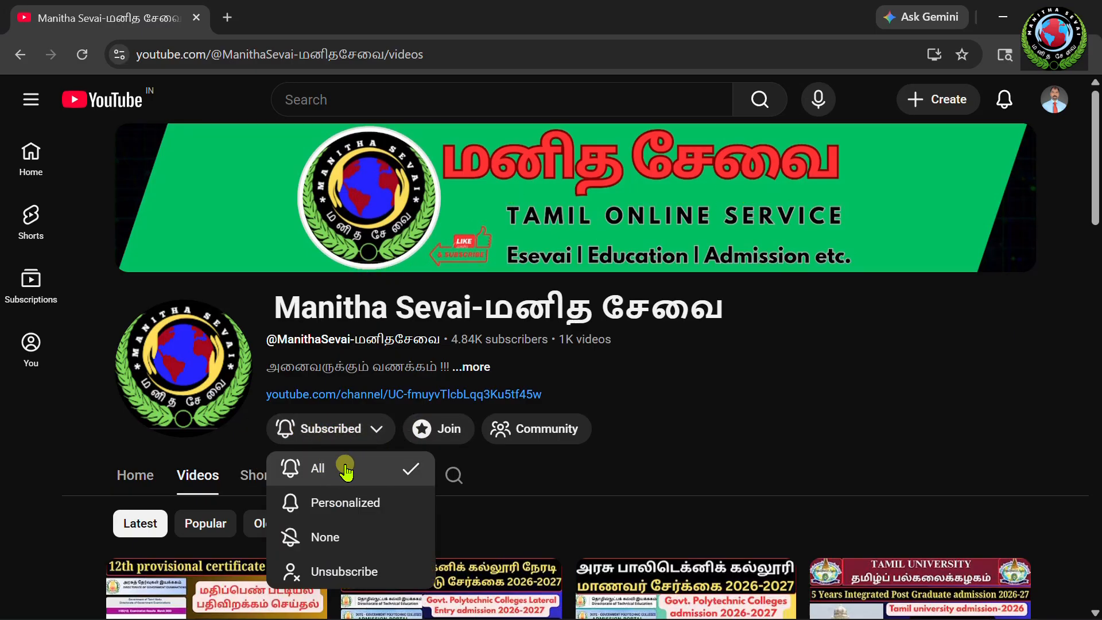